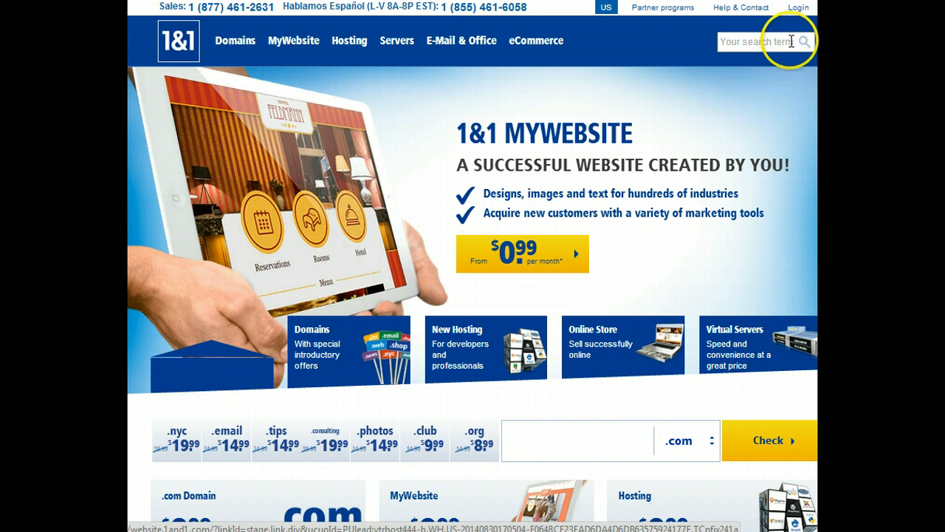
- Open the login page and sign in to the Control Panel with the customer ID and account password
{"action": "left_click", "coordinate": [798, 9]}
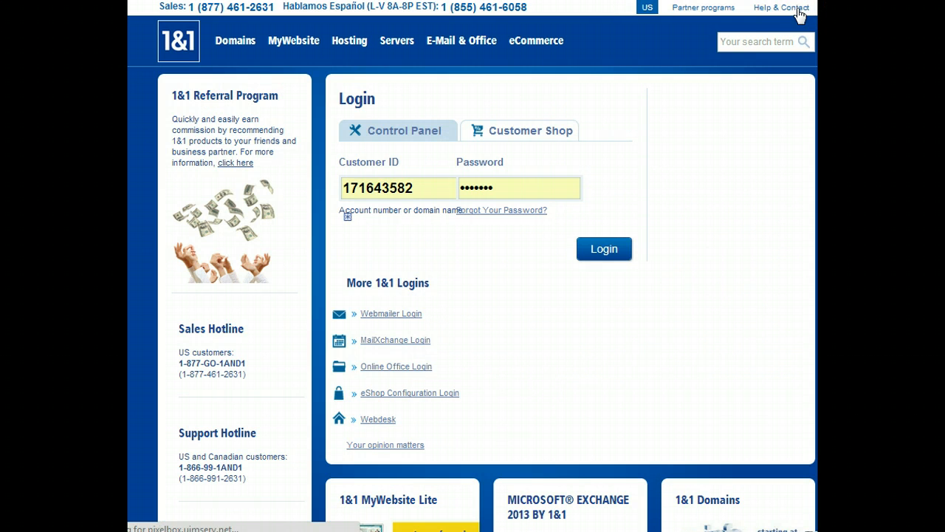
{"action": "left_click", "coordinate": [427, 186]}
{"action": "left_click", "coordinate": [505, 189]}
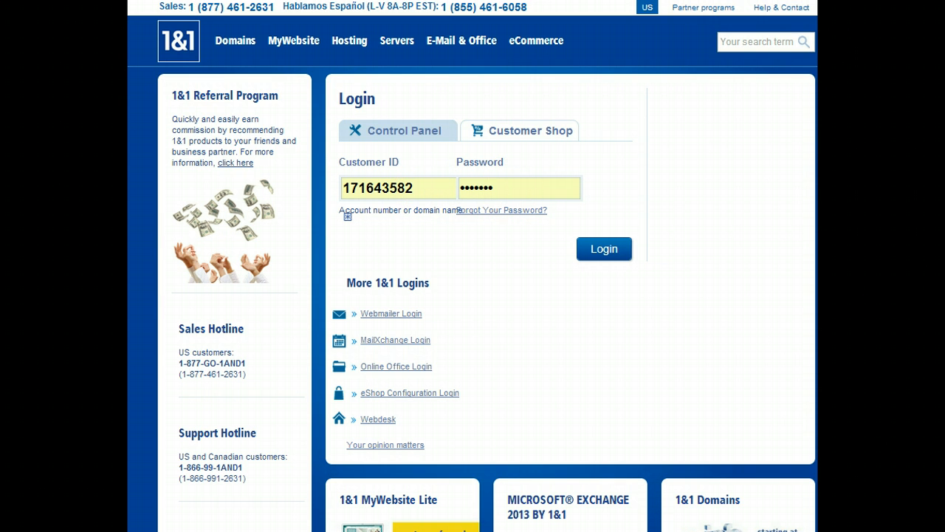
{"action": "left_click_drag", "start_coordinate": [816, 42], "coordinate": [618, 71]}
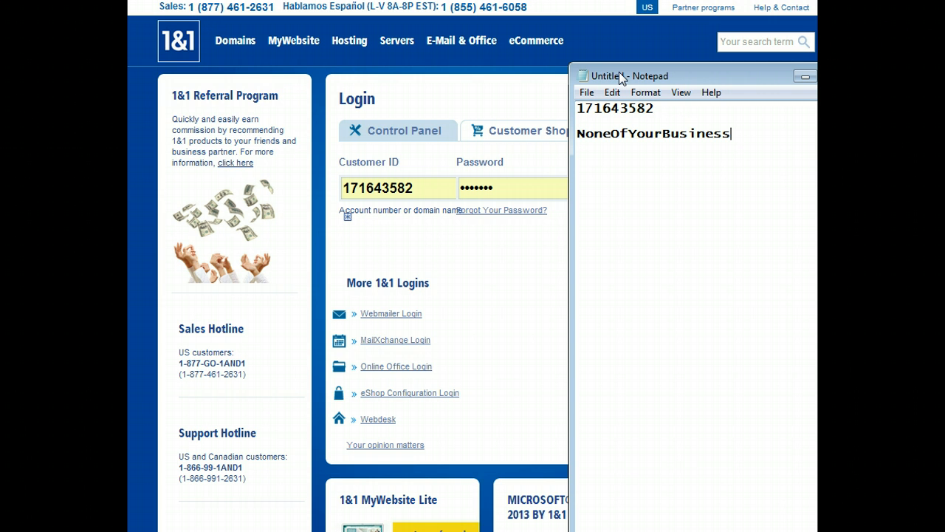
{"action": "left_click_drag", "start_coordinate": [639, 69], "coordinate": [842, 3]}
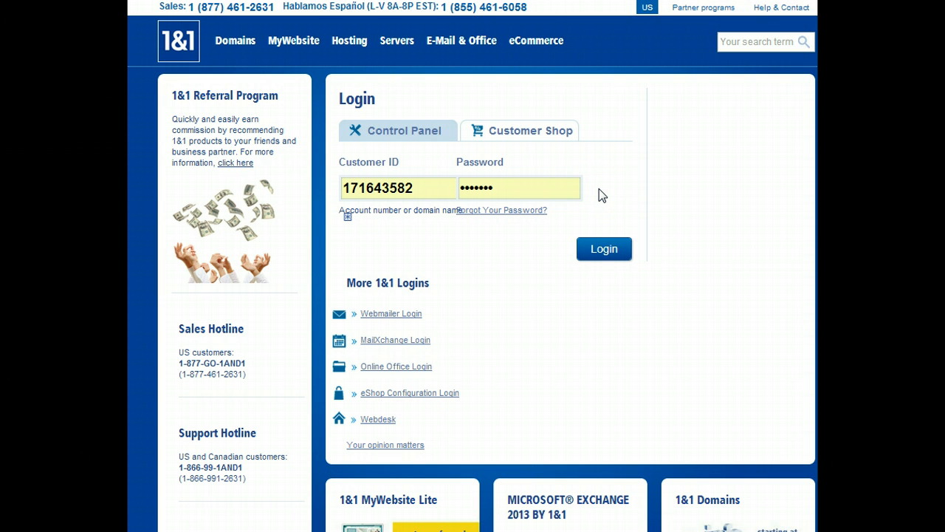
{"action": "left_click", "coordinate": [604, 251]}
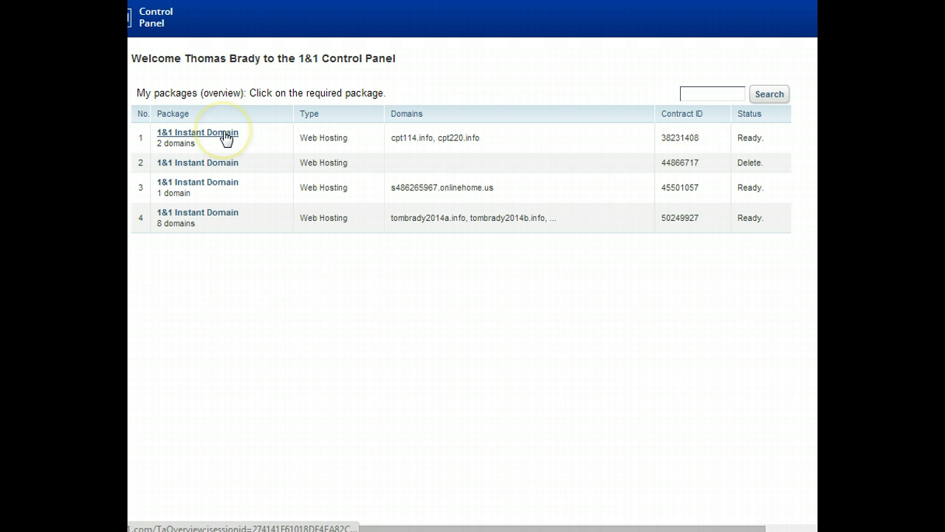
- Open the 1&1 Instant Domain package with 8 domains and go to its Domain Center
{"action": "left_click", "coordinate": [217, 220]}
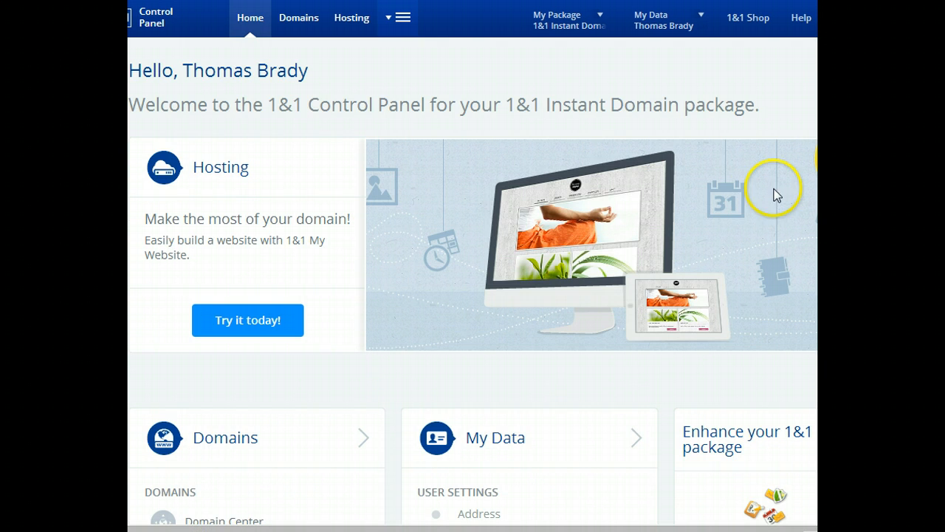
{"action": "scroll", "coordinate": [816, 159], "scroll_direction": "down", "scroll_amount": 3}
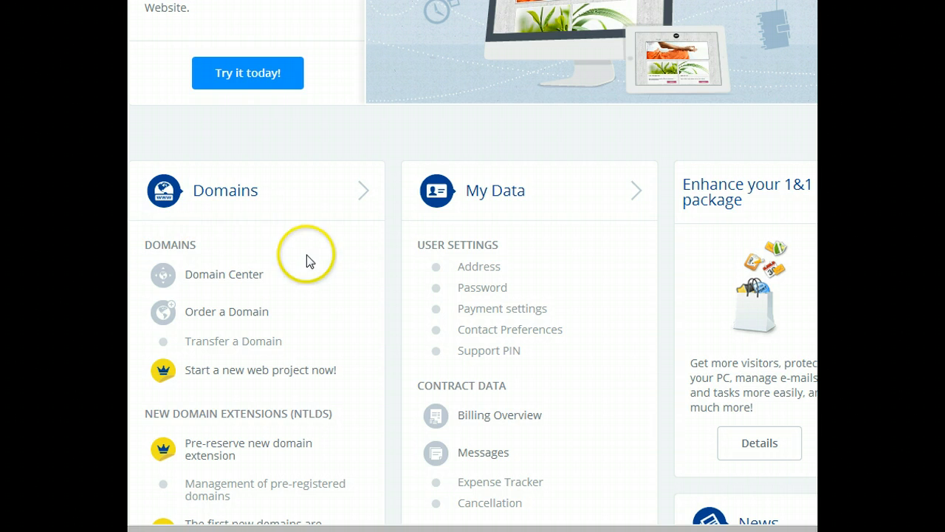
{"action": "left_click", "coordinate": [223, 280]}
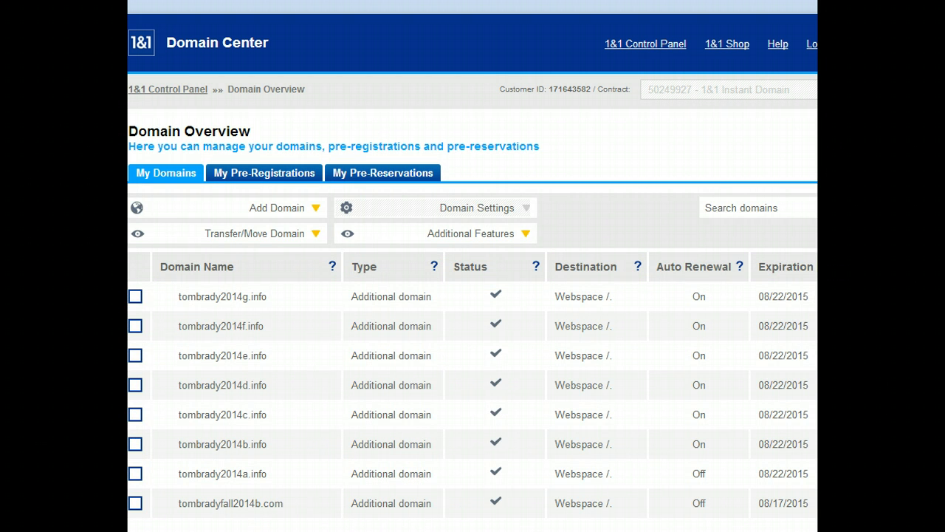
- Open the domain settings for tombrady2014a.info
{"action": "scroll", "coordinate": [472, 266], "scroll_direction": "down", "scroll_amount": 3}
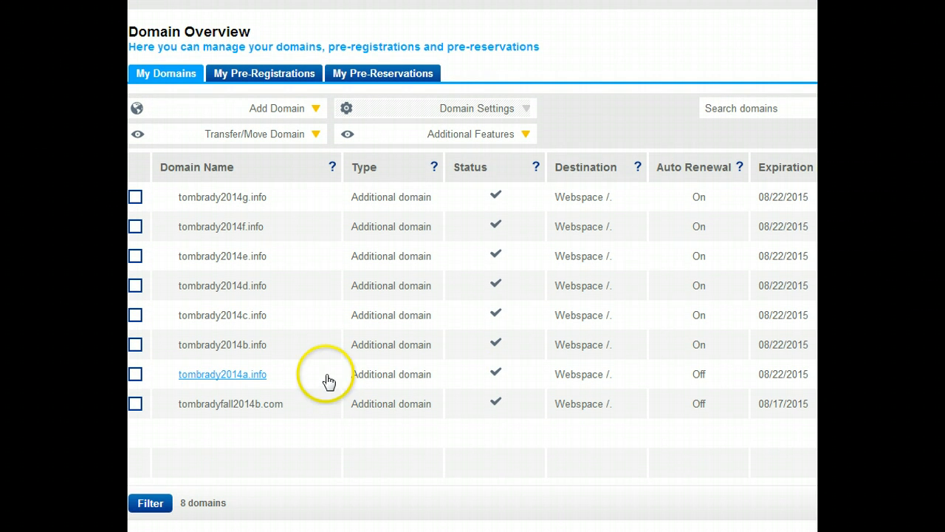
{"action": "left_click", "coordinate": [225, 375]}
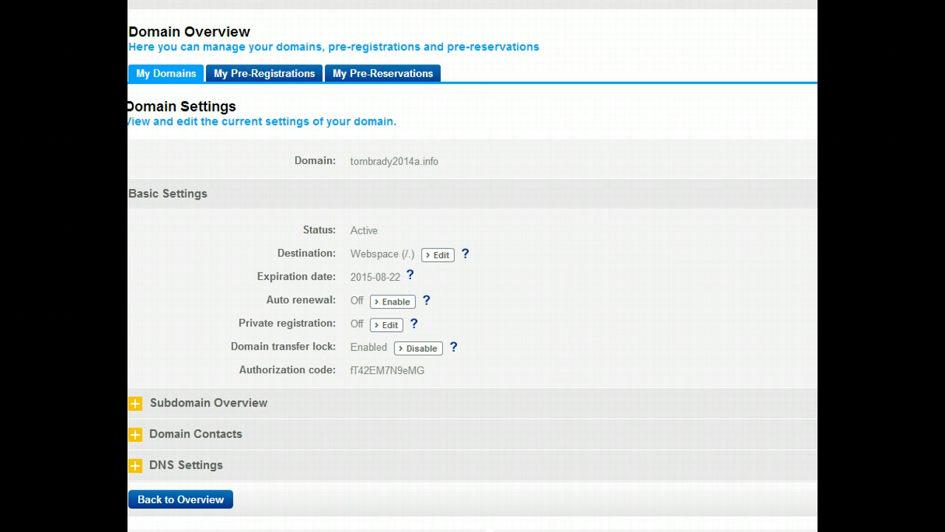
- Expand the DNS Settings section to examine the domain's current name servers
{"action": "scroll", "coordinate": [473, 266], "scroll_direction": "down", "scroll_amount": 2}
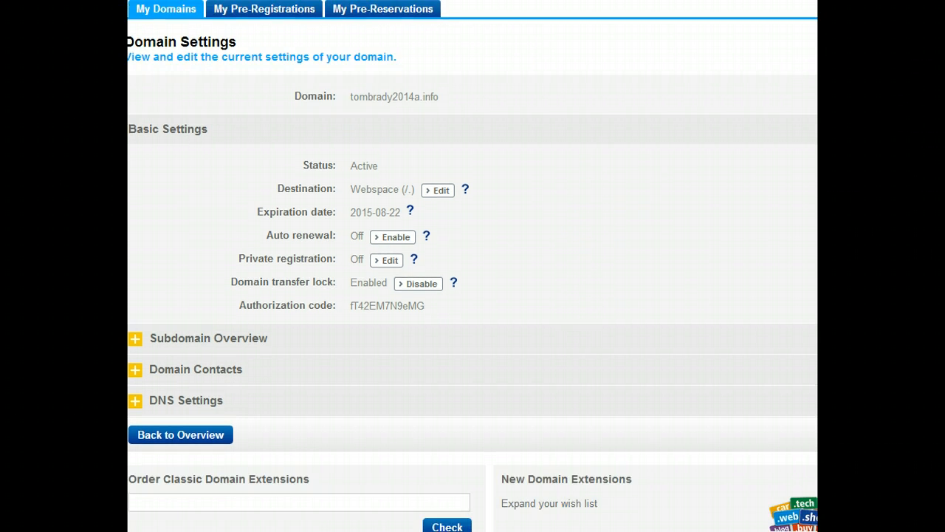
{"action": "scroll", "coordinate": [473, 266], "scroll_direction": "down", "scroll_amount": 1}
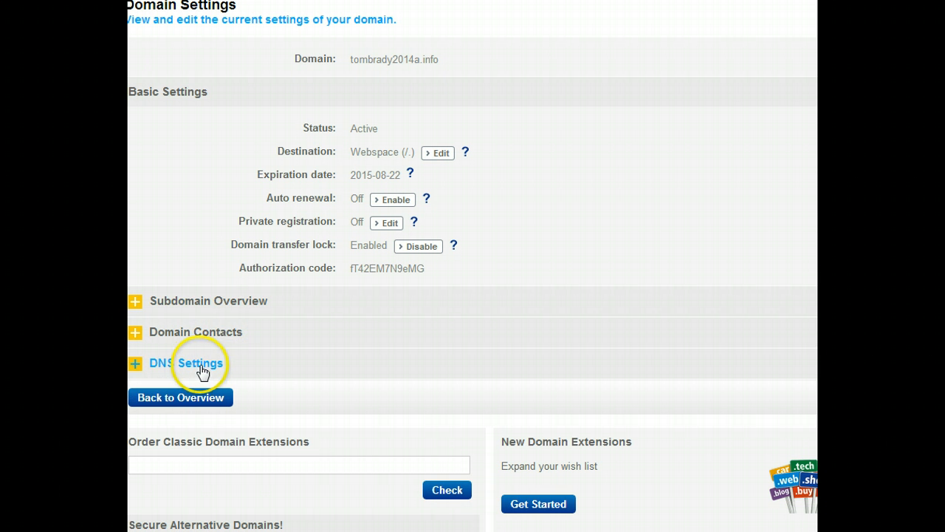
{"action": "left_click", "coordinate": [137, 366]}
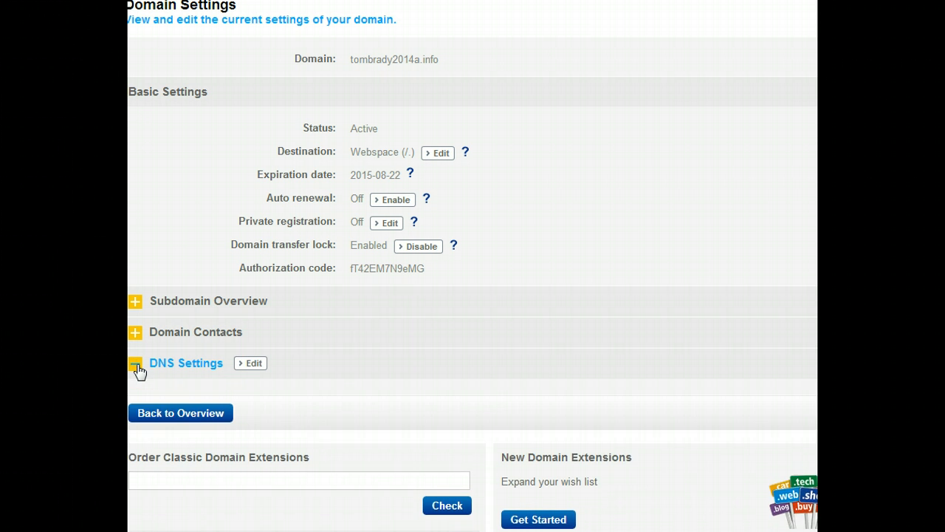
{"action": "left_click", "coordinate": [637, 294]}
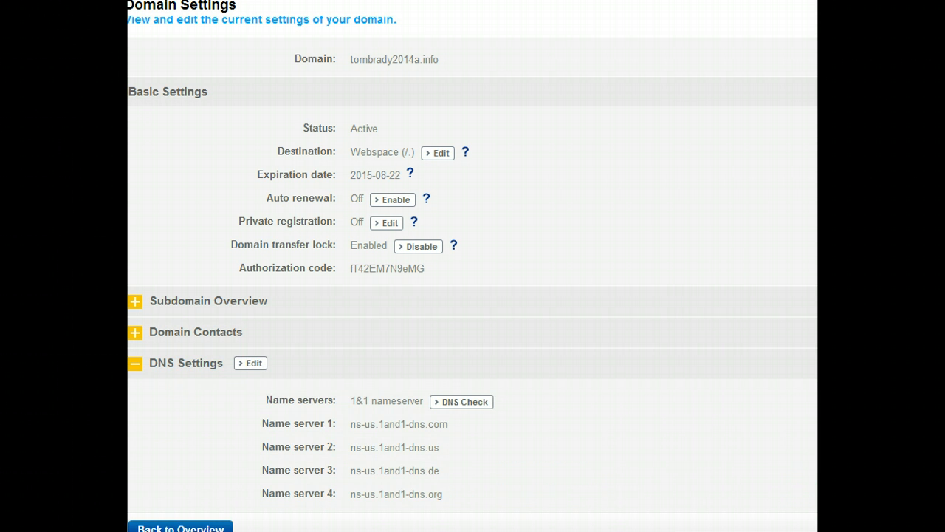
{"action": "scroll", "coordinate": [543, 328], "scroll_direction": "down", "scroll_amount": 2}
{"action": "left_click", "coordinate": [543, 328]}
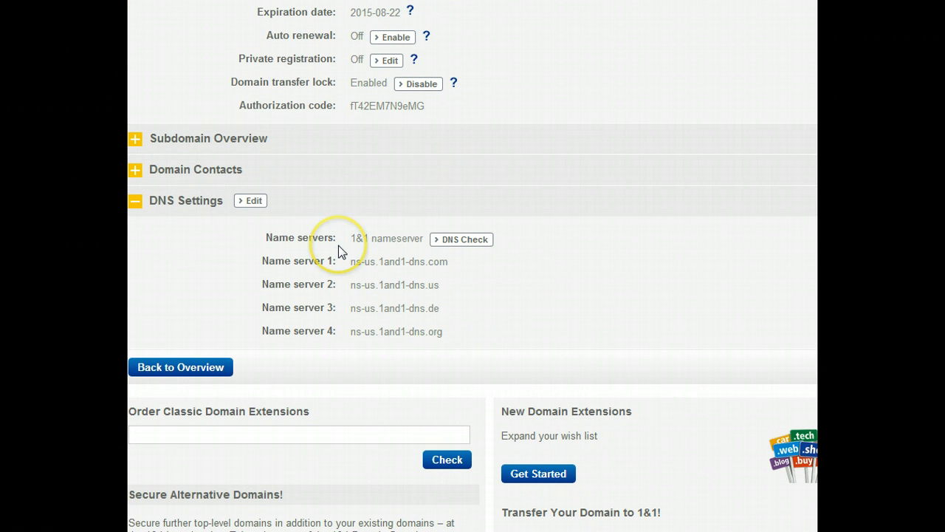
- Edit the DNS settings and switch the name servers to Other name servers
{"action": "left_click", "coordinate": [252, 202]}
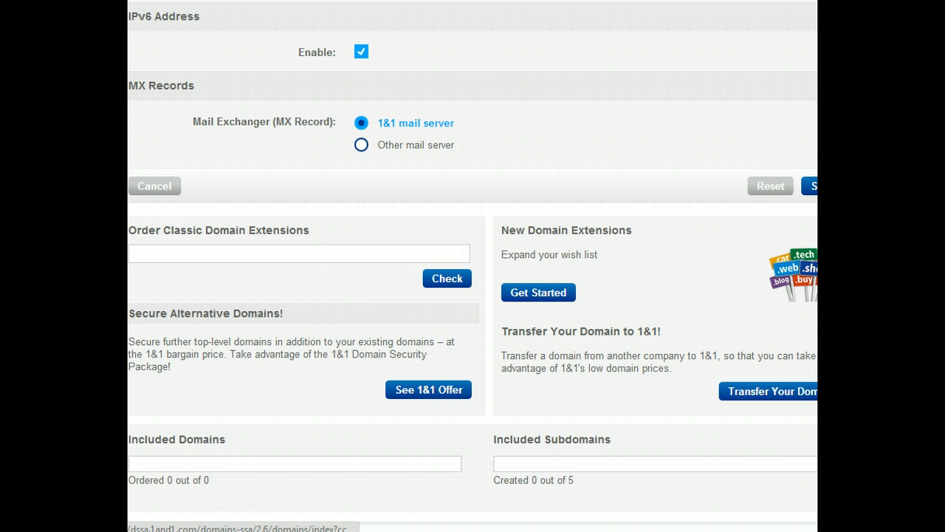
{"action": "scroll", "coordinate": [472, 266], "scroll_direction": "up", "scroll_amount": 2}
{"action": "scroll", "coordinate": [473, 266], "scroll_direction": "up", "scroll_amount": 1}
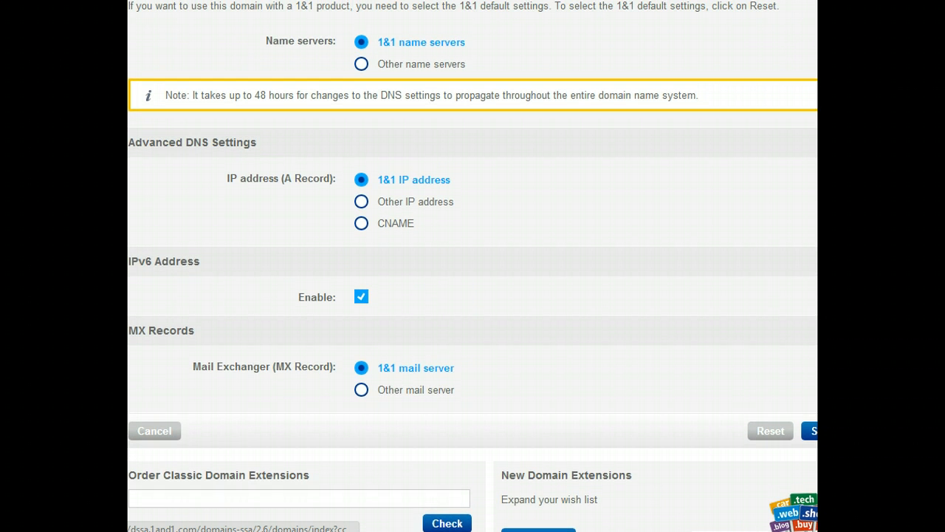
{"action": "scroll", "coordinate": [472, 266], "scroll_direction": "up", "scroll_amount": 1}
{"action": "scroll", "coordinate": [473, 265], "scroll_direction": "up", "scroll_amount": 2}
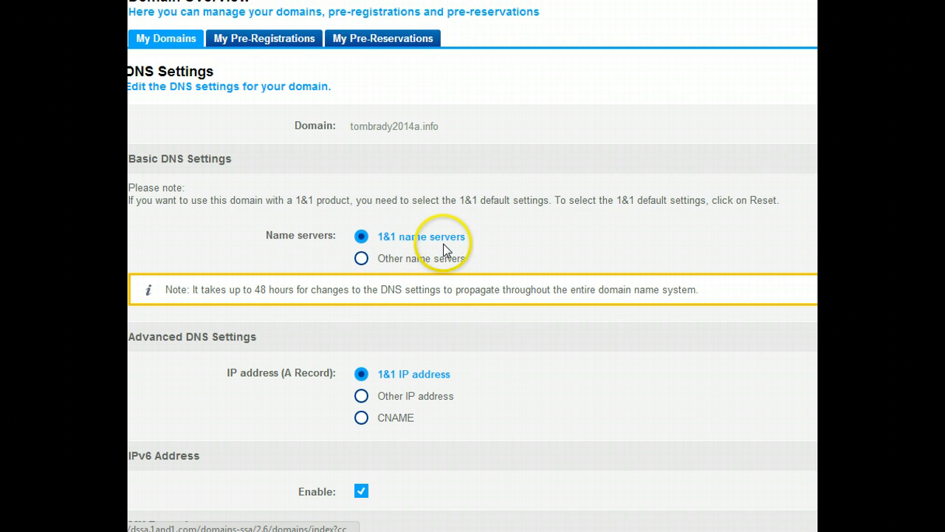
{"action": "left_click", "coordinate": [361, 259]}
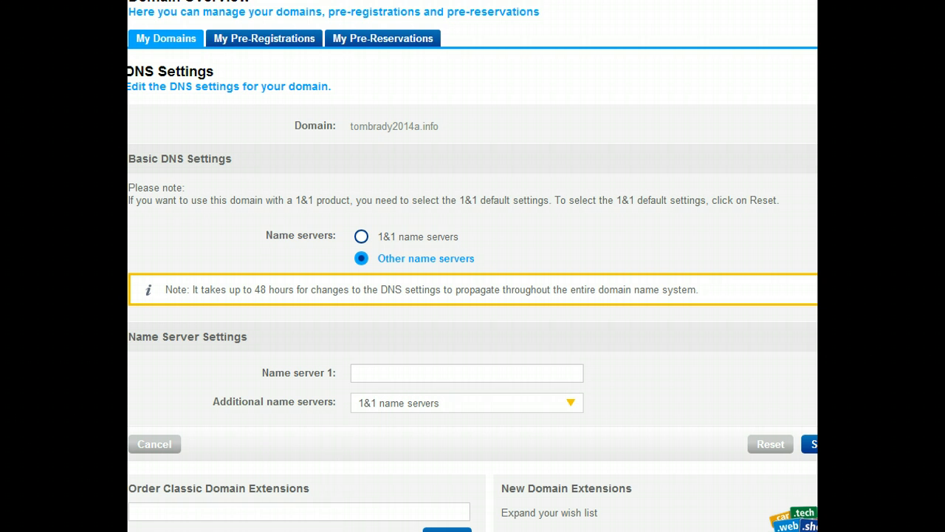
- Set Name server 1 to dns1.freehostia.com
{"action": "scroll", "coordinate": [472, 266], "scroll_direction": "down", "scroll_amount": 3}
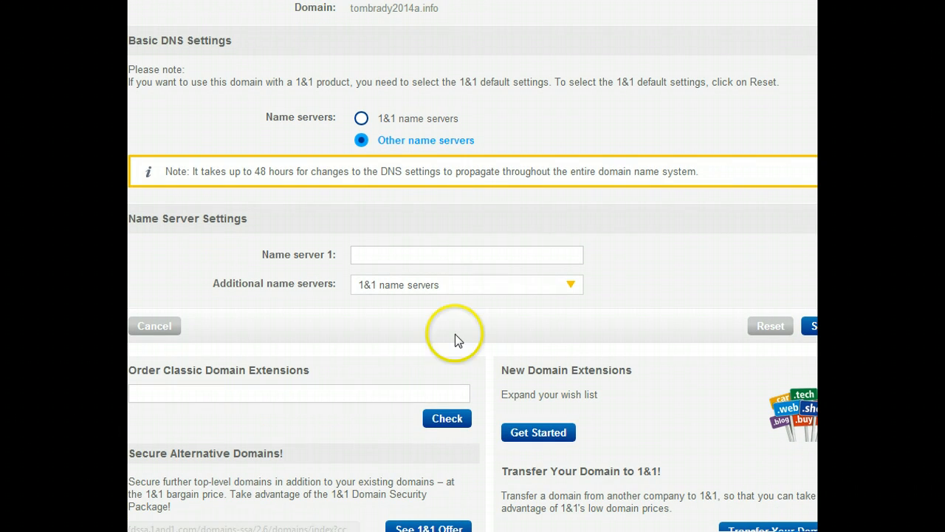
{"action": "left_click", "coordinate": [425, 252]}
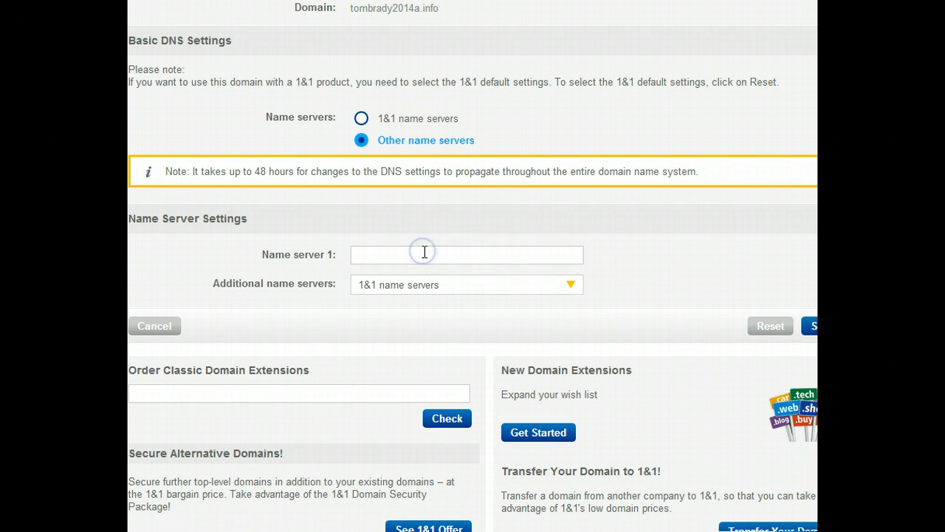
{"action": "type", "text": "dns1.freeho"}
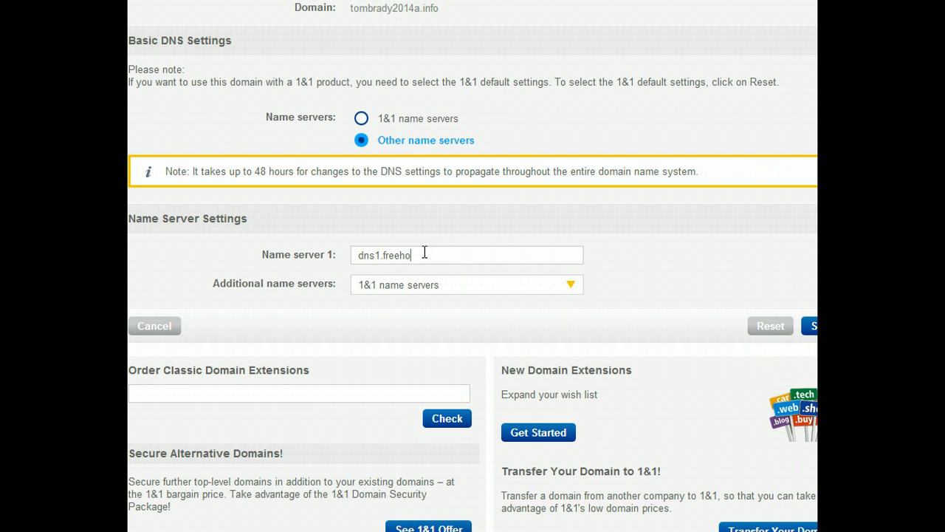
{"action": "type", "text": "stia.com"}
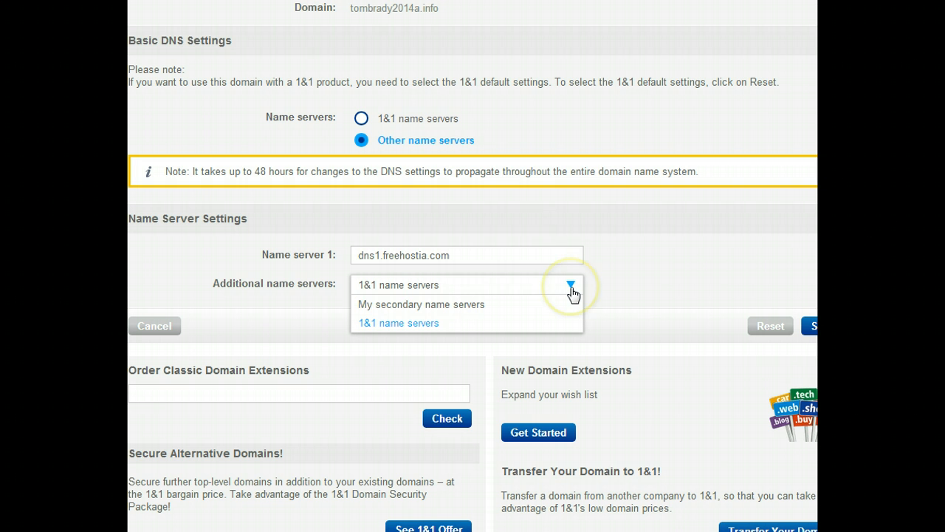
- Choose My secondary name servers as additional name servers and set Name server 2 to dns2.freehostia.com
{"action": "left_click", "coordinate": [465, 305]}
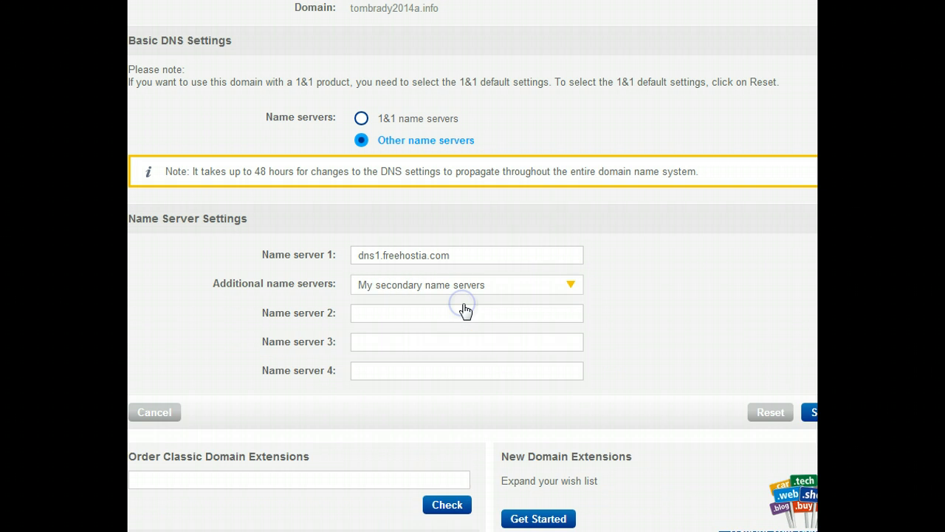
{"action": "left_click", "coordinate": [373, 316]}
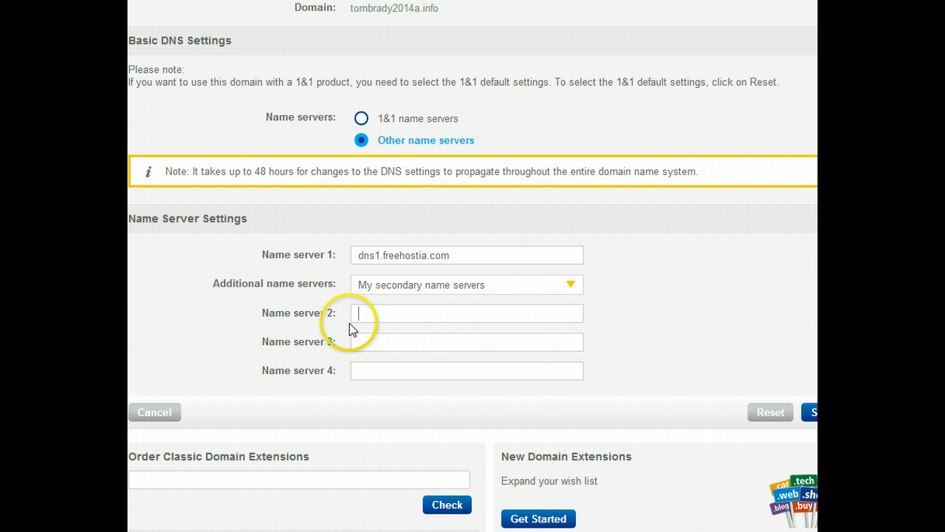
{"action": "type", "text": "dns"}
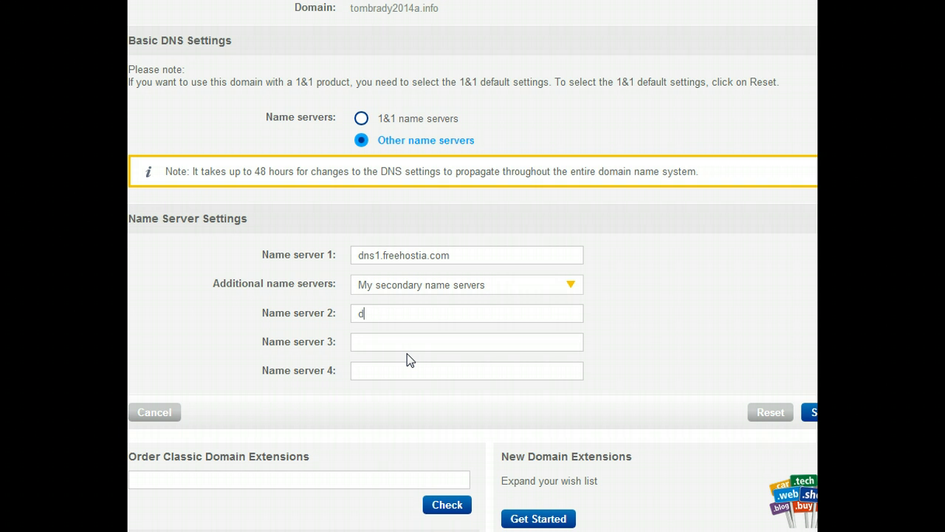
{"action": "type", "text": "2.freehostia.com"}
- Save the DNS settings and confirm the modification
{"action": "left_click", "coordinate": [810, 414]}
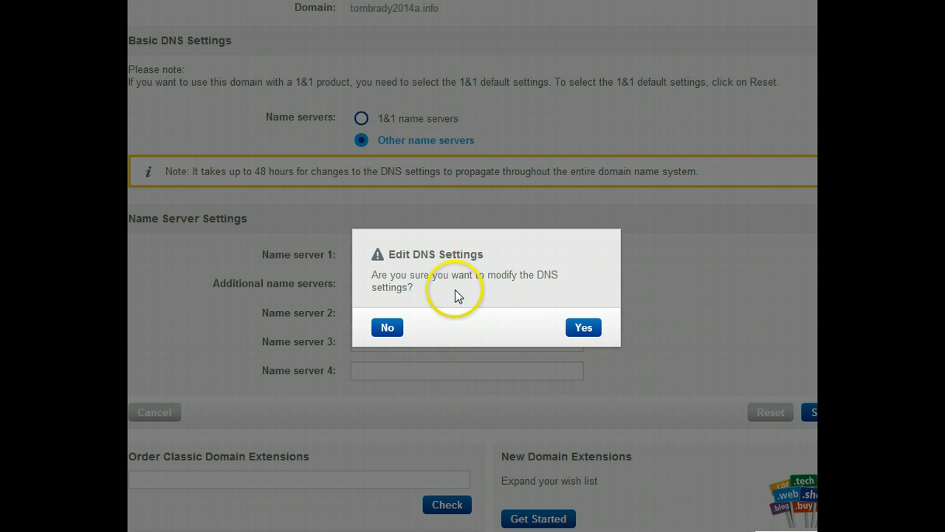
{"action": "left_click", "coordinate": [583, 329]}
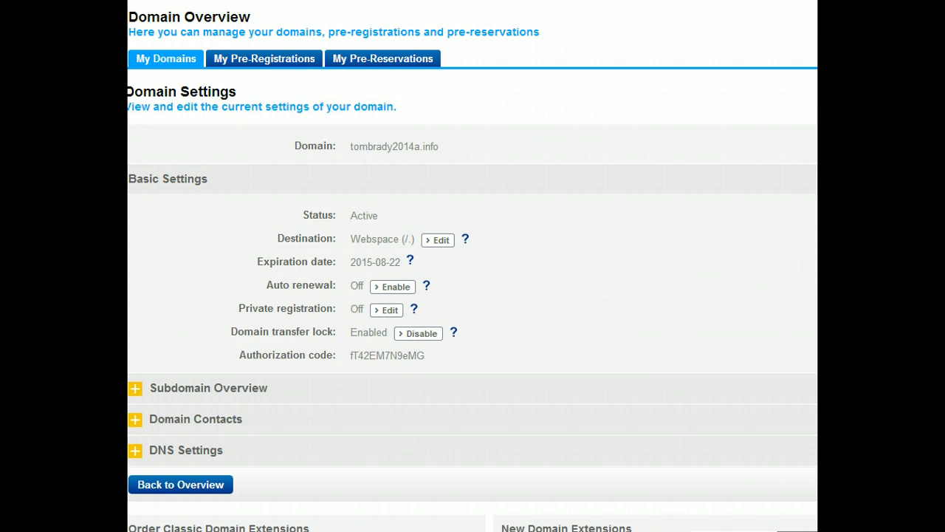
- Expand the DNS Settings section to check the domain's name servers
{"action": "scroll", "coordinate": [473, 295], "scroll_direction": "down", "scroll_amount": 2}
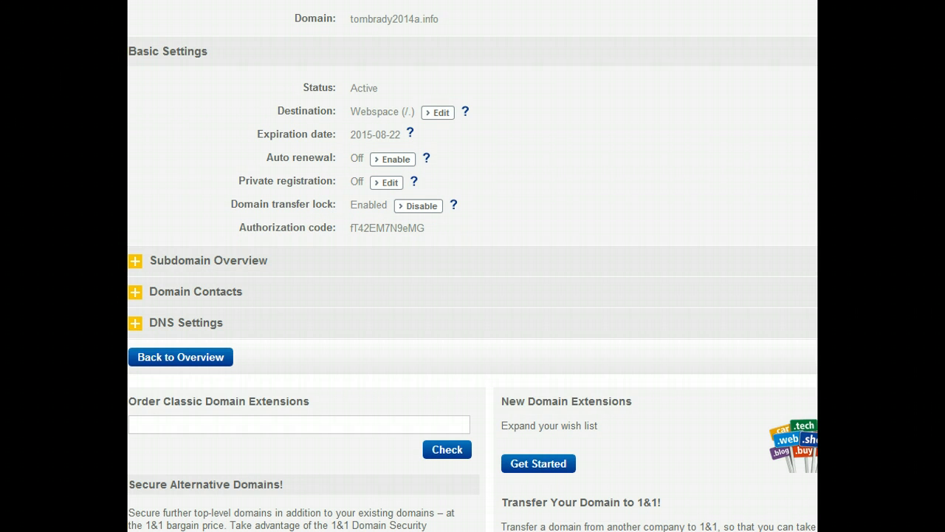
{"action": "left_click", "coordinate": [134, 323]}
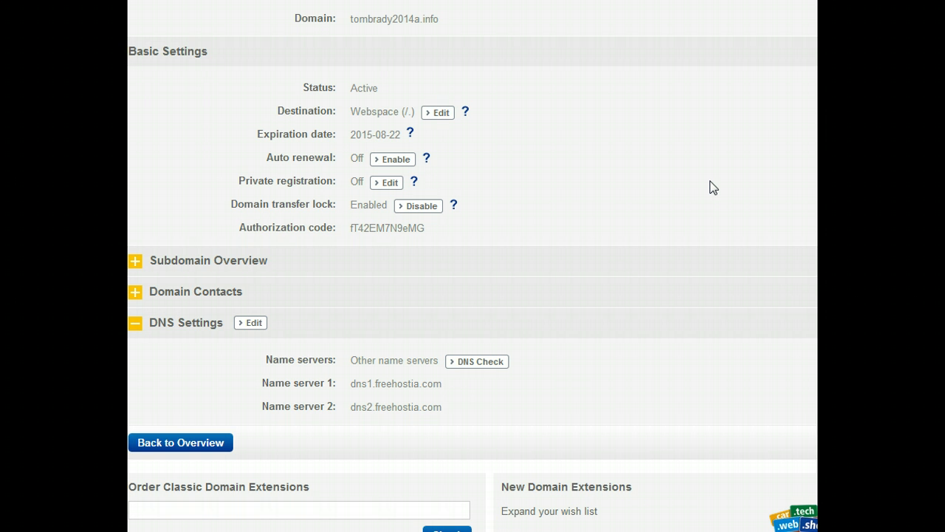
{"action": "left_click", "coordinate": [615, 259]}
{"action": "left_click", "coordinate": [613, 270]}
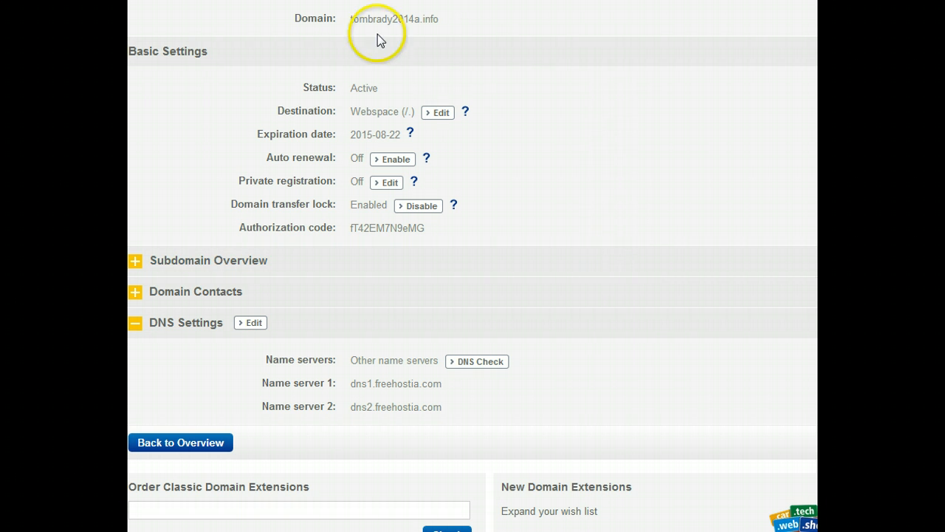